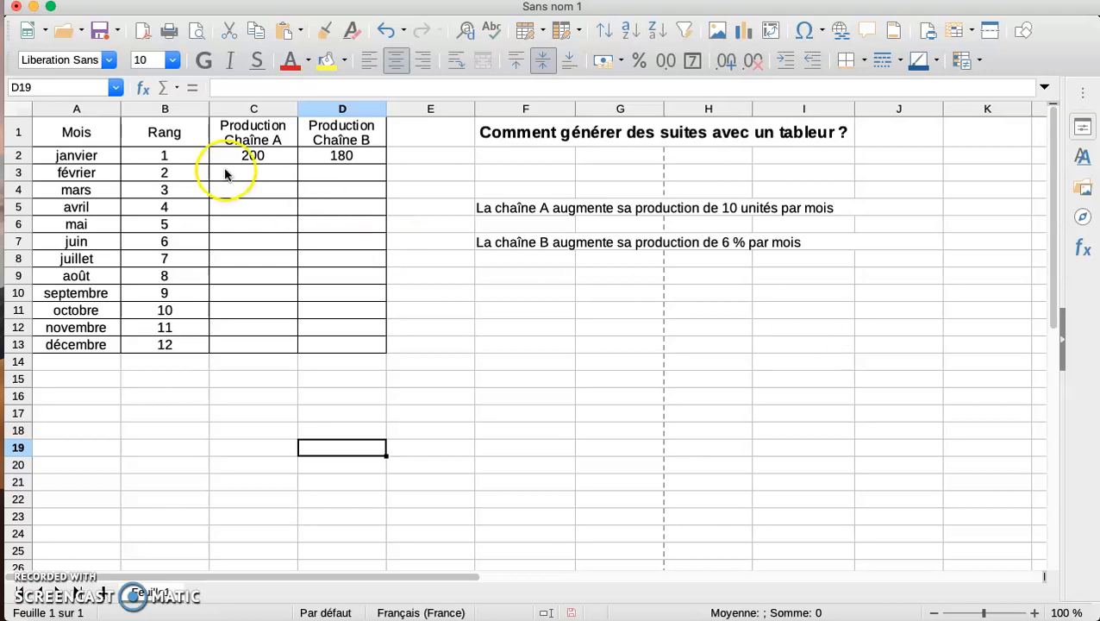
# - Enter the formula =C2+10 in C3 for chain A's February production
pyautogui.click(257, 173)
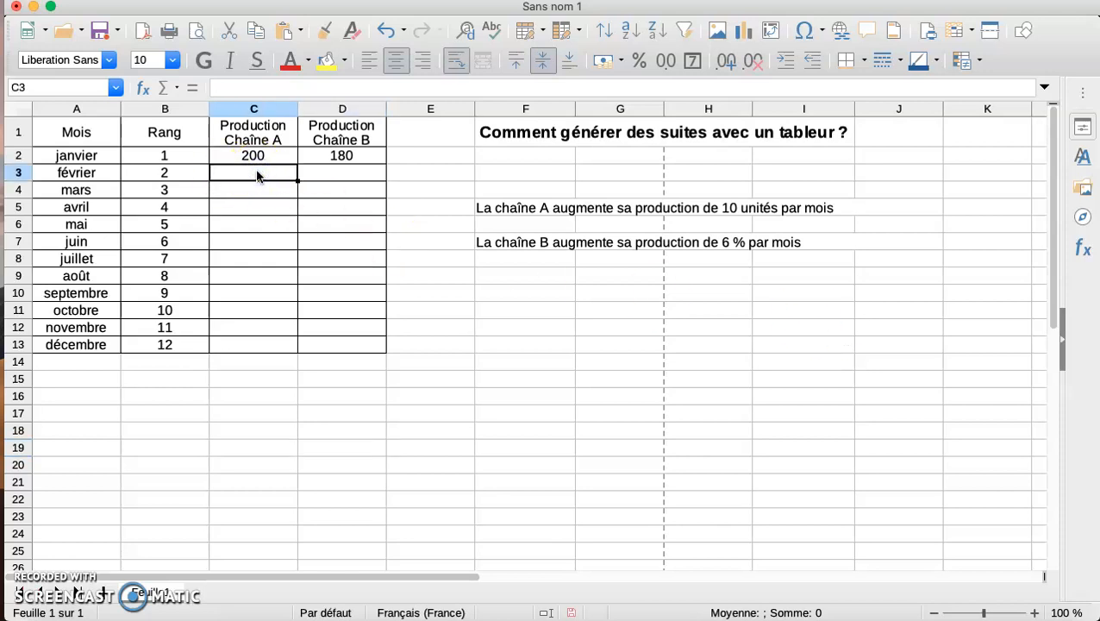
pyautogui.write('=')
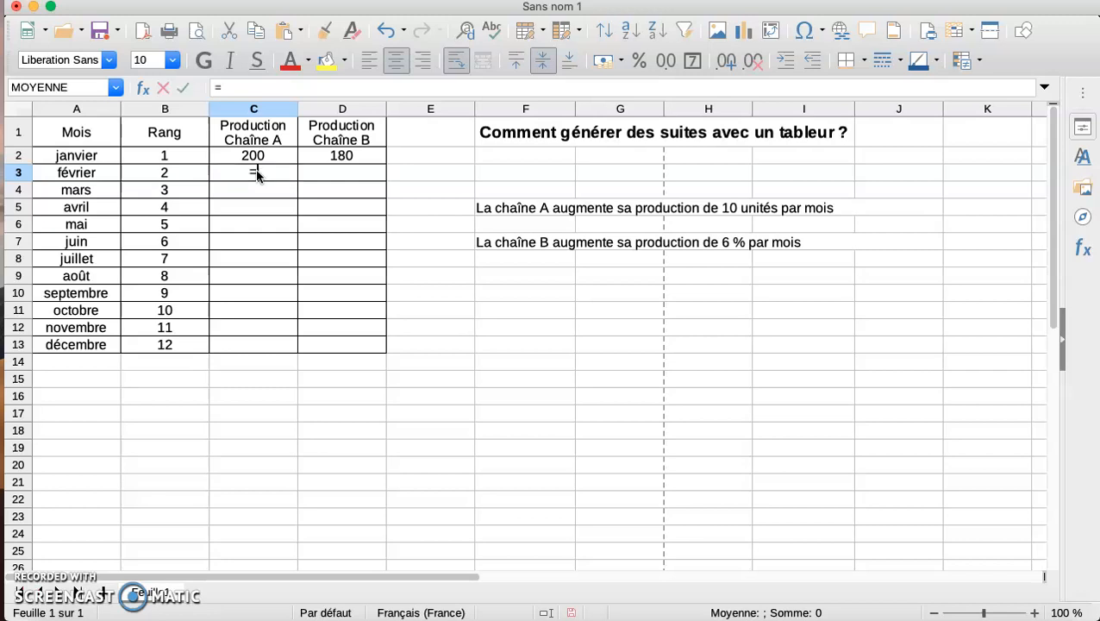
pyautogui.click(281, 161)
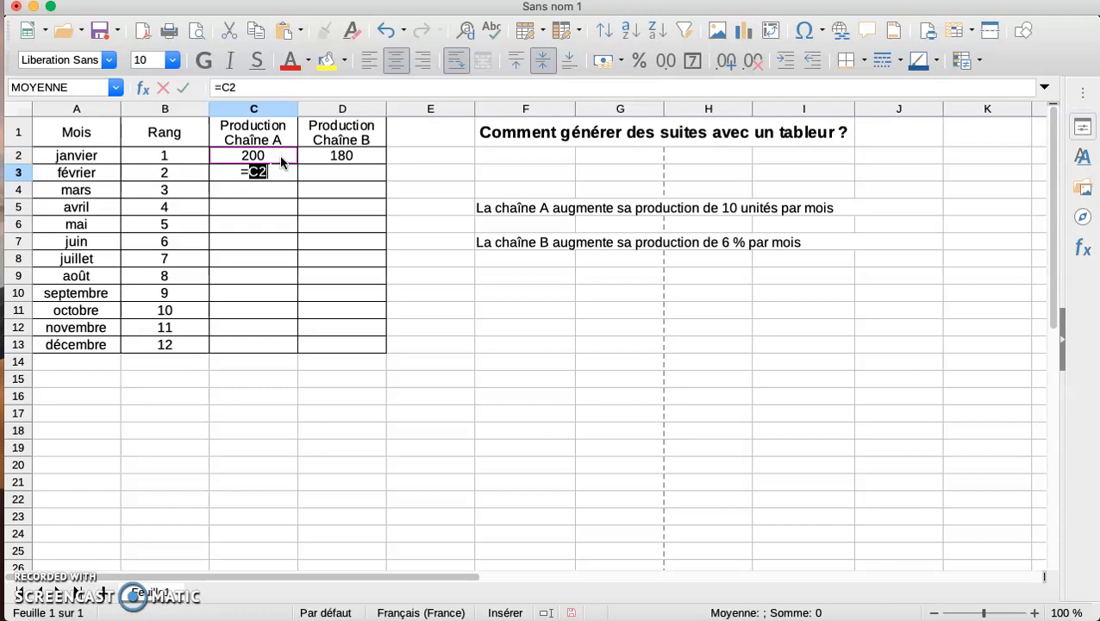
pyautogui.write('+10')
pyautogui.press('Return')
# - Fill the C3 formula down through C13 to complete chain A's production up to December
pyautogui.click(282, 176)
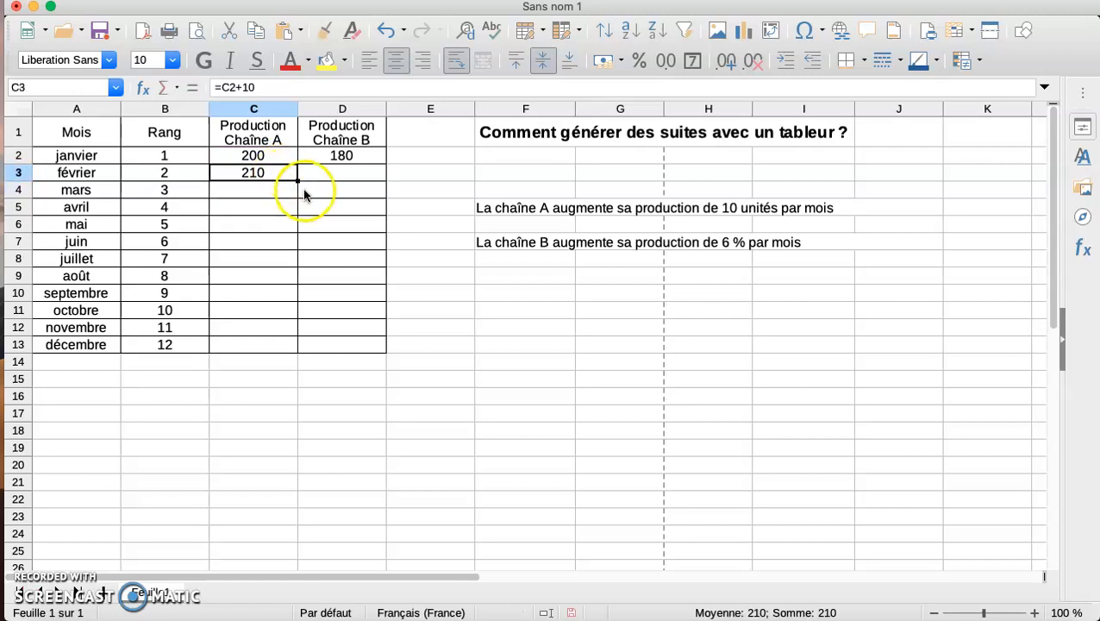
pyautogui.moveTo(297, 181); pyautogui.dragTo(297, 351)
pyautogui.click(327, 371)
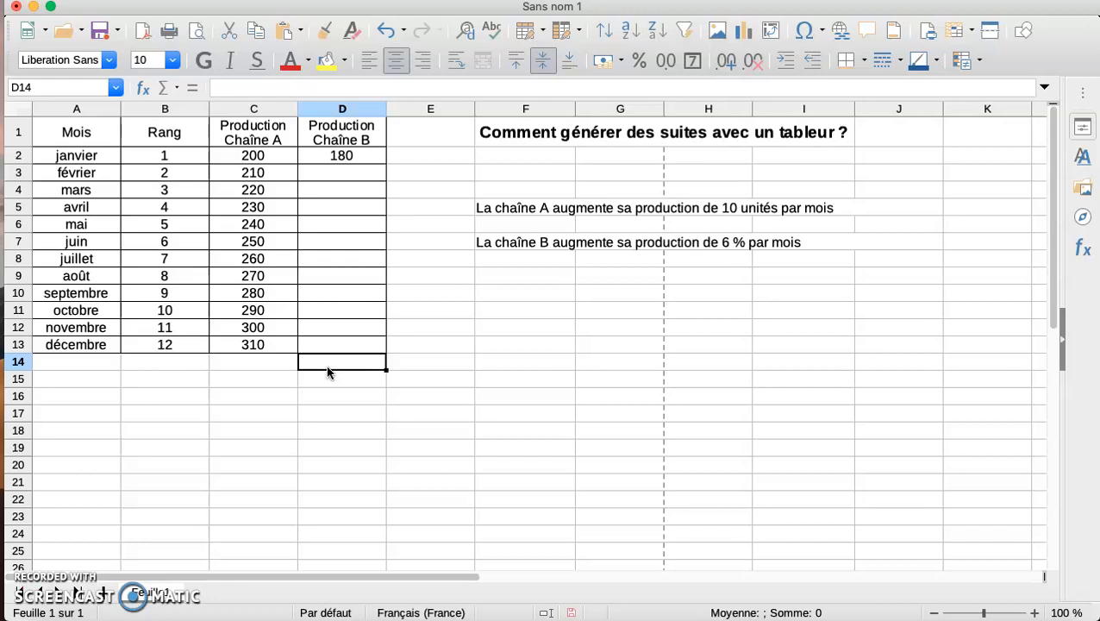
# - Enter the formula =D2*1,06 in D3 for chain B's February production
pyautogui.click(323, 177)
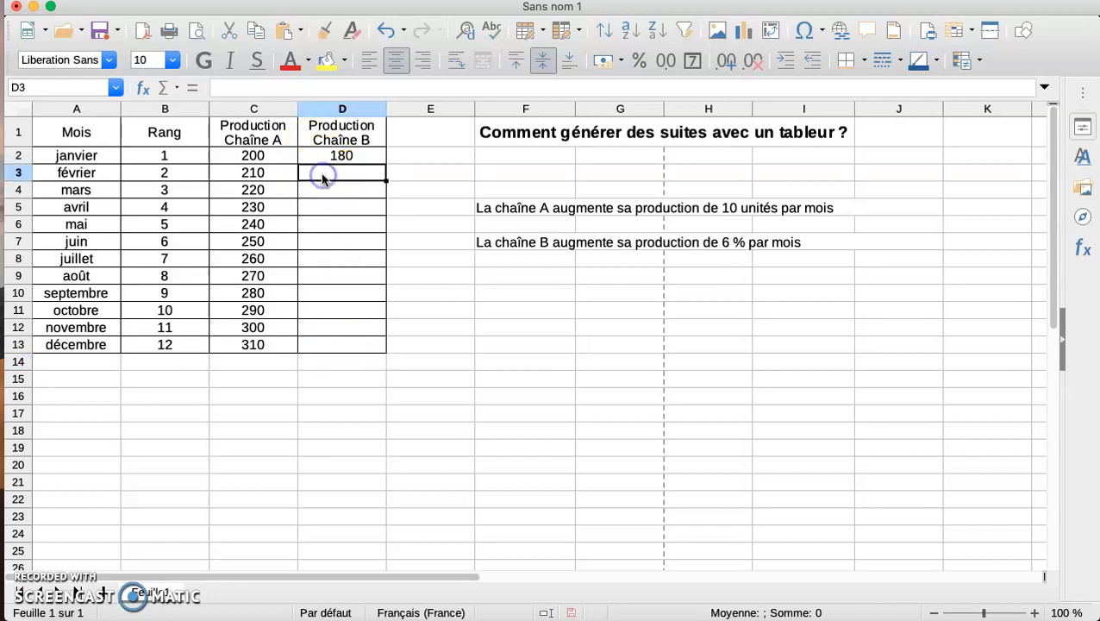
pyautogui.write('=')
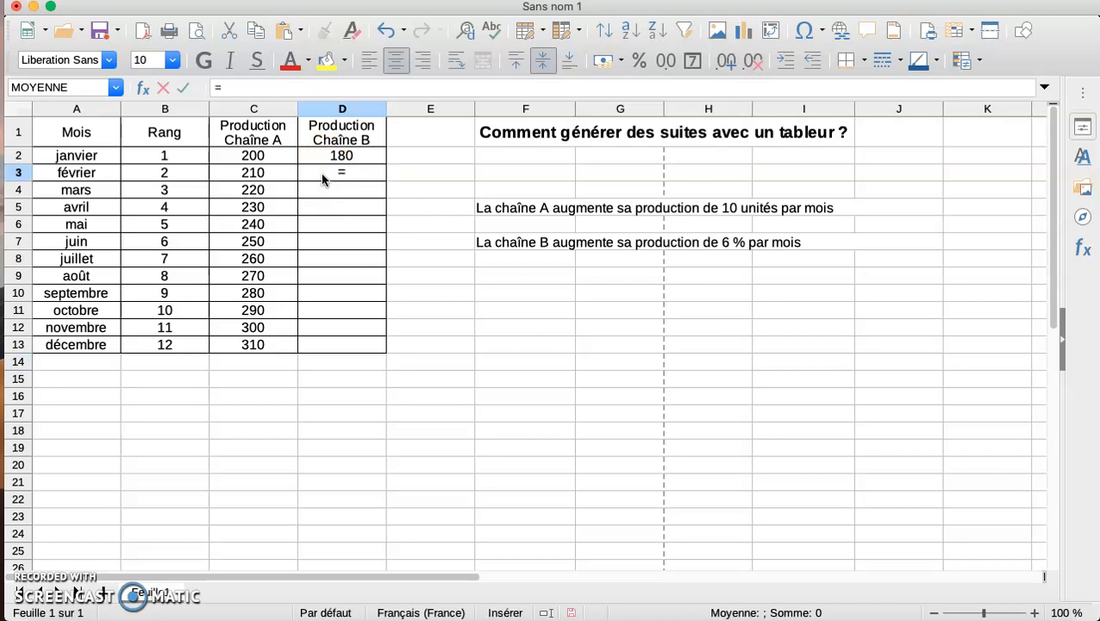
pyautogui.click(363, 159)
pyautogui.write('$')
pyautogui.press('BackSpace')
pyautogui.write('*&')
pyautogui.press('BackSpace')
pyautogui.write('1?06')
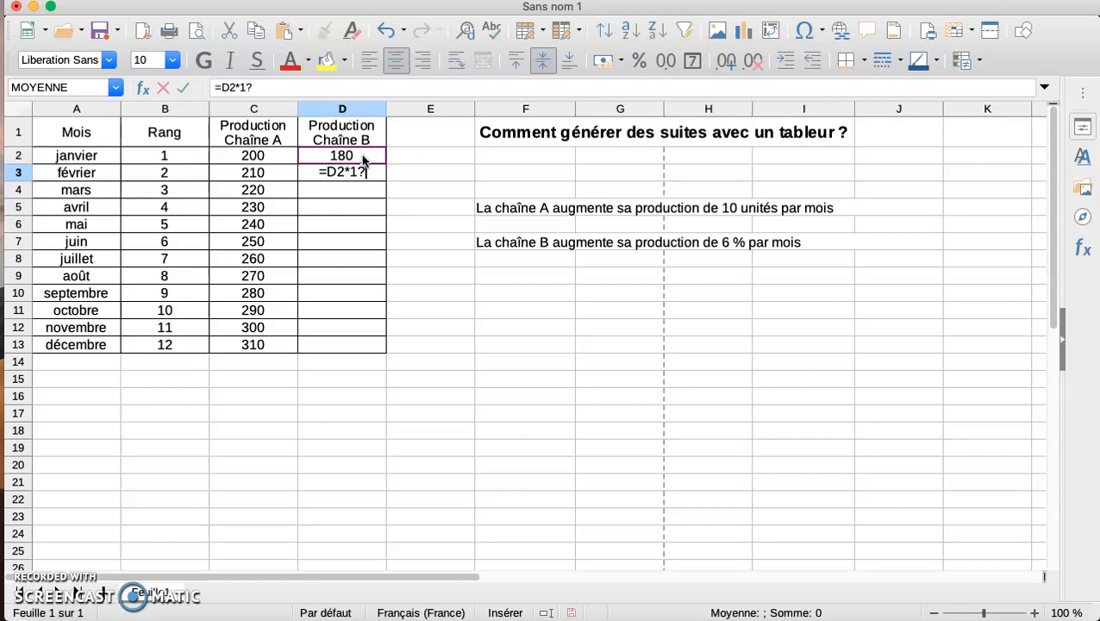
pyautogui.press('BackSpace')
pyautogui.press('BackSpace')
pyautogui.press('BackSpace')
pyautogui.write(',06')
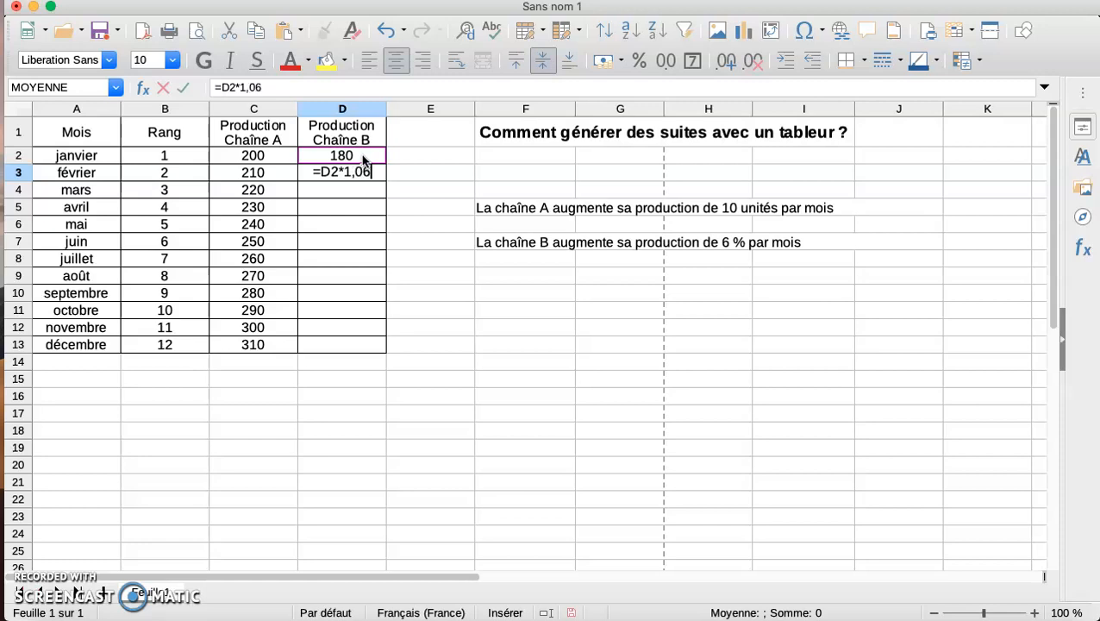
pyautogui.press('Return')
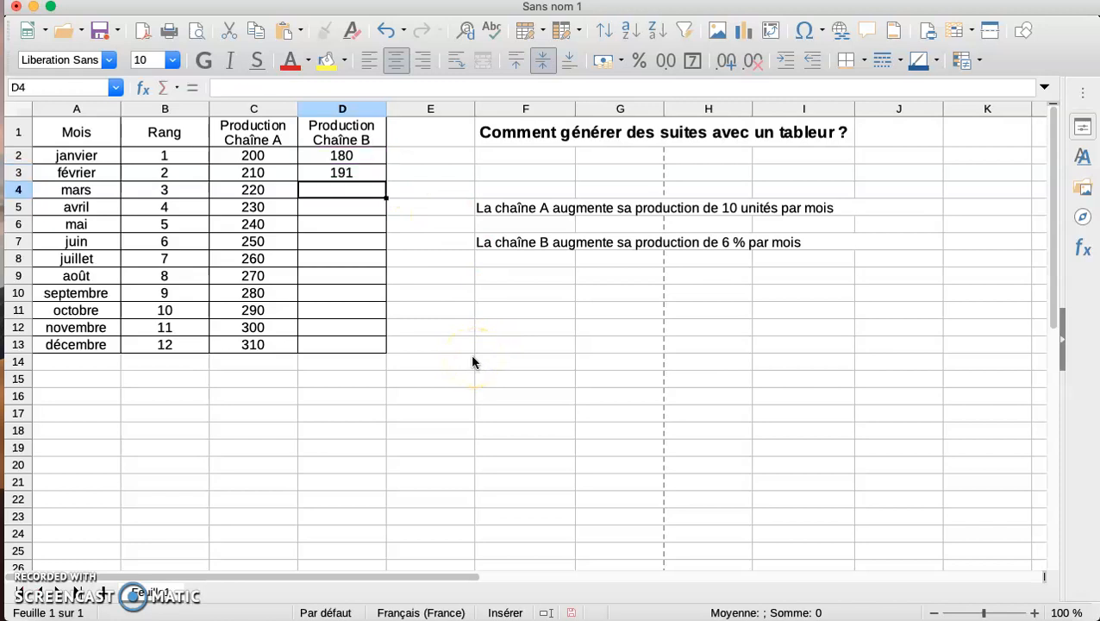
# - Fill the D3 formula down through D13 to complete chain B's production up to December
pyautogui.click(366, 175)
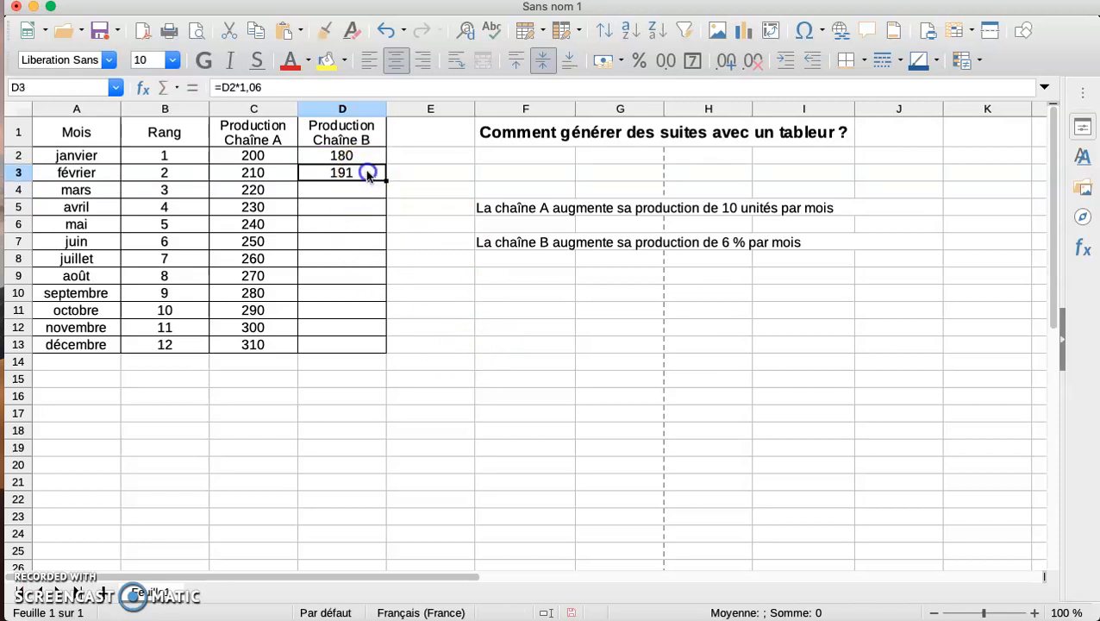
pyautogui.moveTo(385, 180); pyautogui.dragTo(377, 348)
pyautogui.click(494, 363)
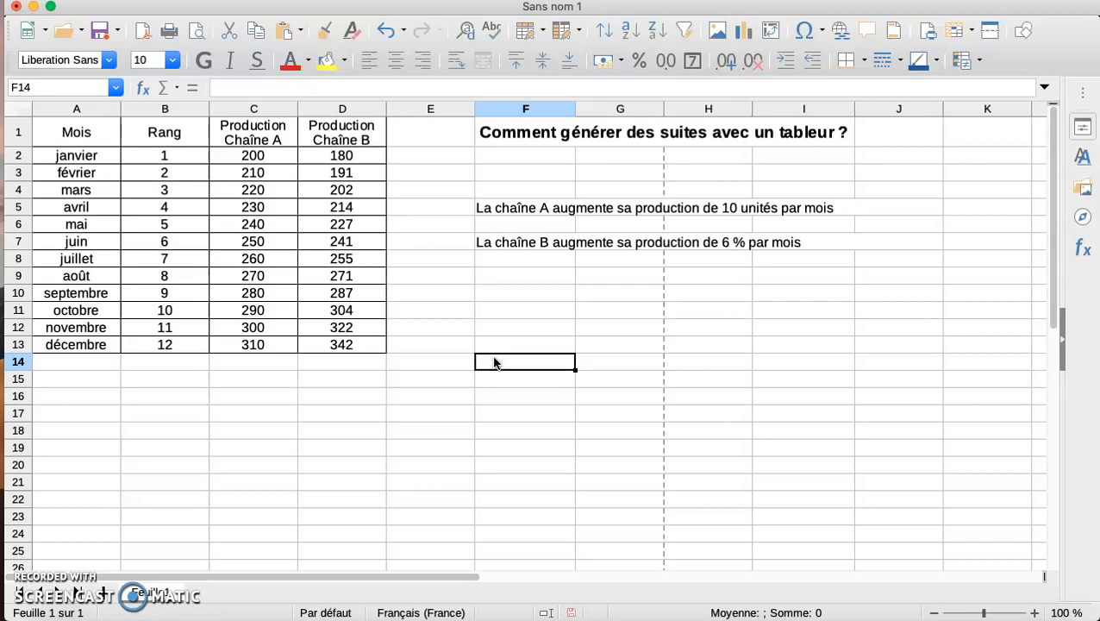
# - Start a chart from B1:D13 as XY (dispersion) with lines only (Lignes seules) and the smooth line type Lissée
pyautogui.moveTo(184, 135); pyautogui.dragTo(326, 345)
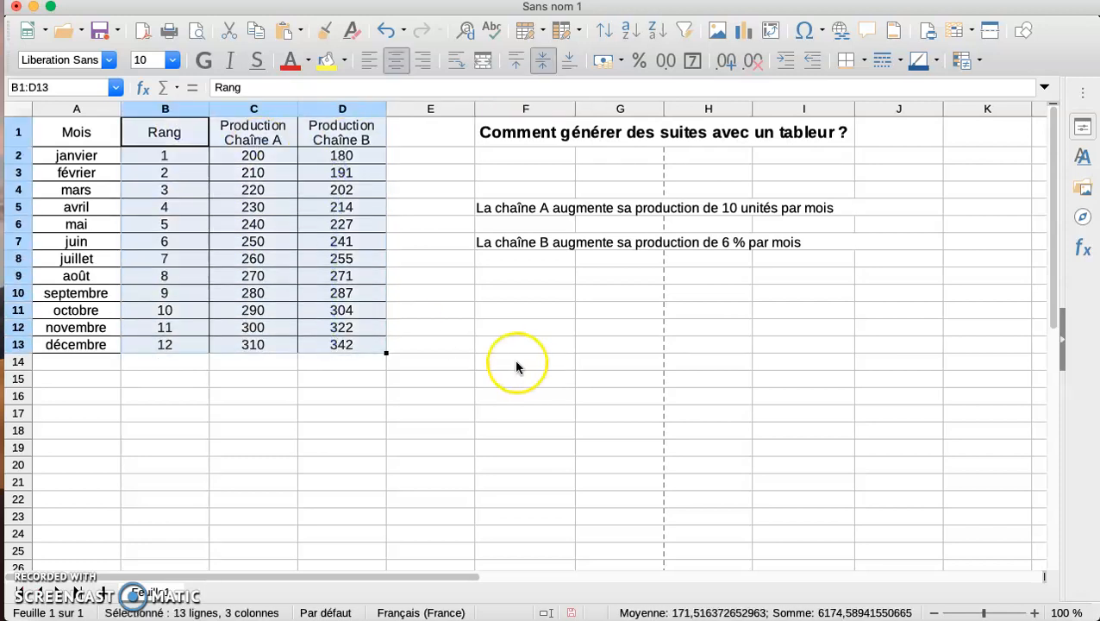
pyautogui.click(741, 35)
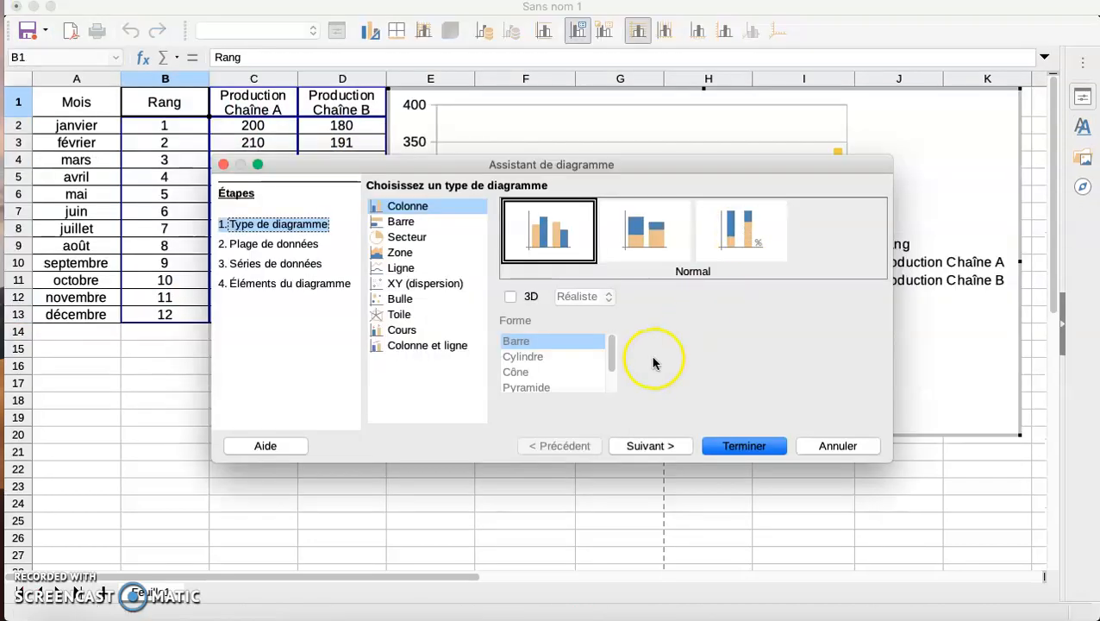
pyautogui.click(431, 286)
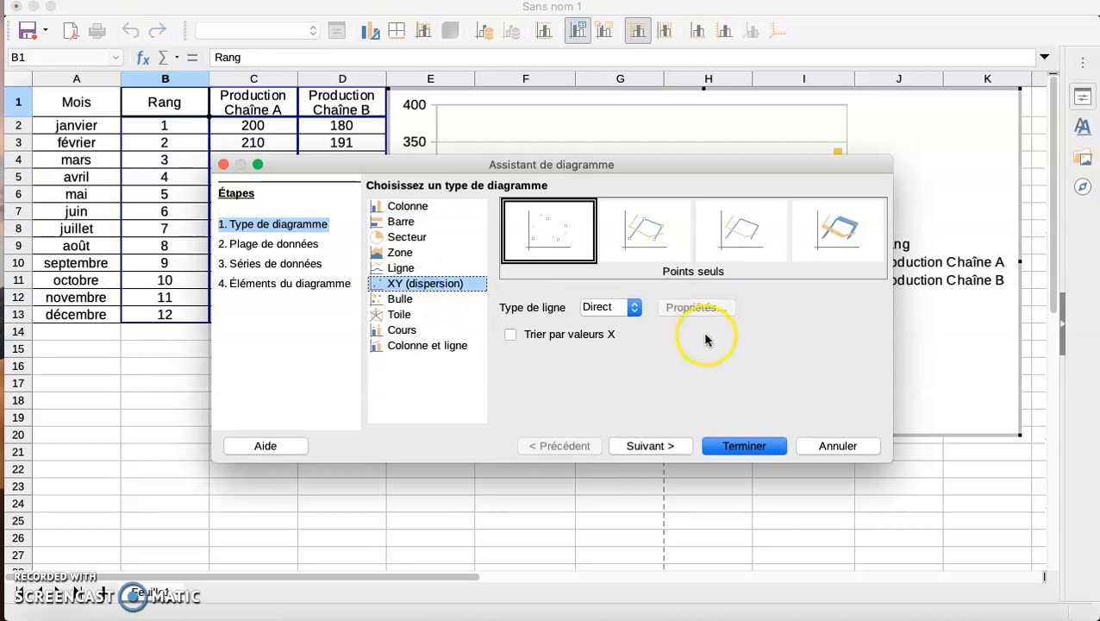
pyautogui.click(750, 244)
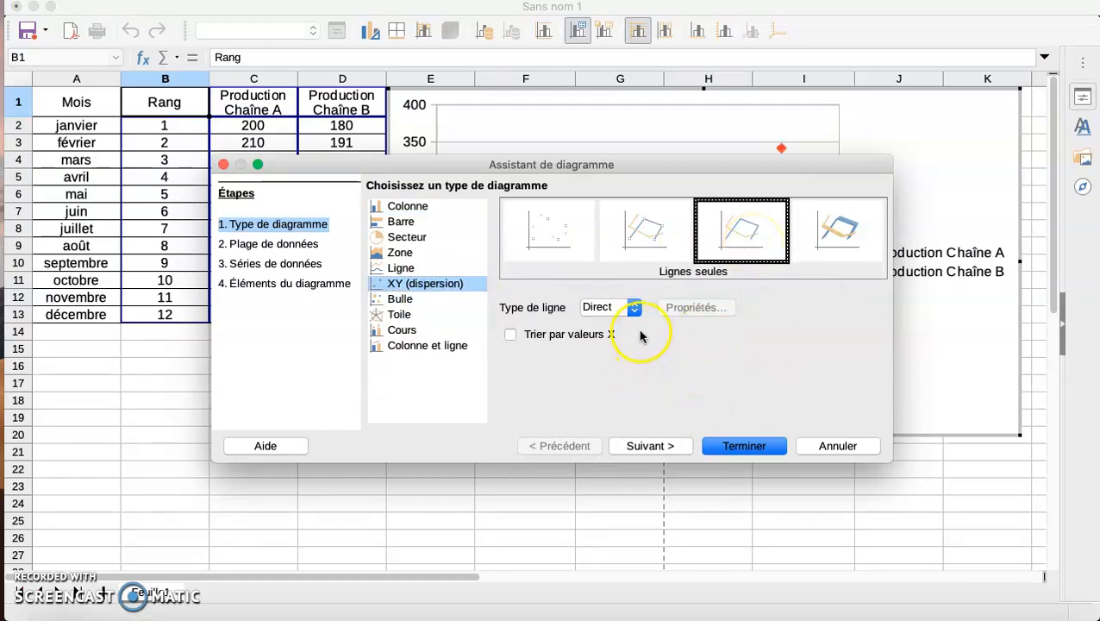
pyautogui.click(635, 307)
pyautogui.click(632, 338)
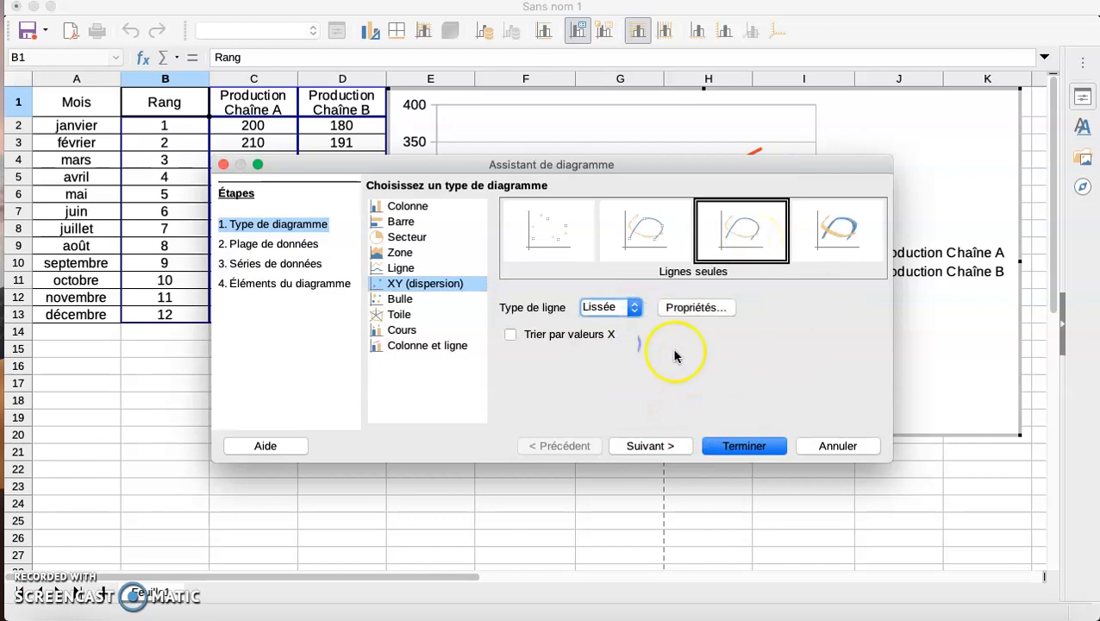
# - Keep the proposed data range and series, title the X axis "Rang (n)" and the Y axis "Nombre d'unité", and finish the chart
pyautogui.click(677, 448)
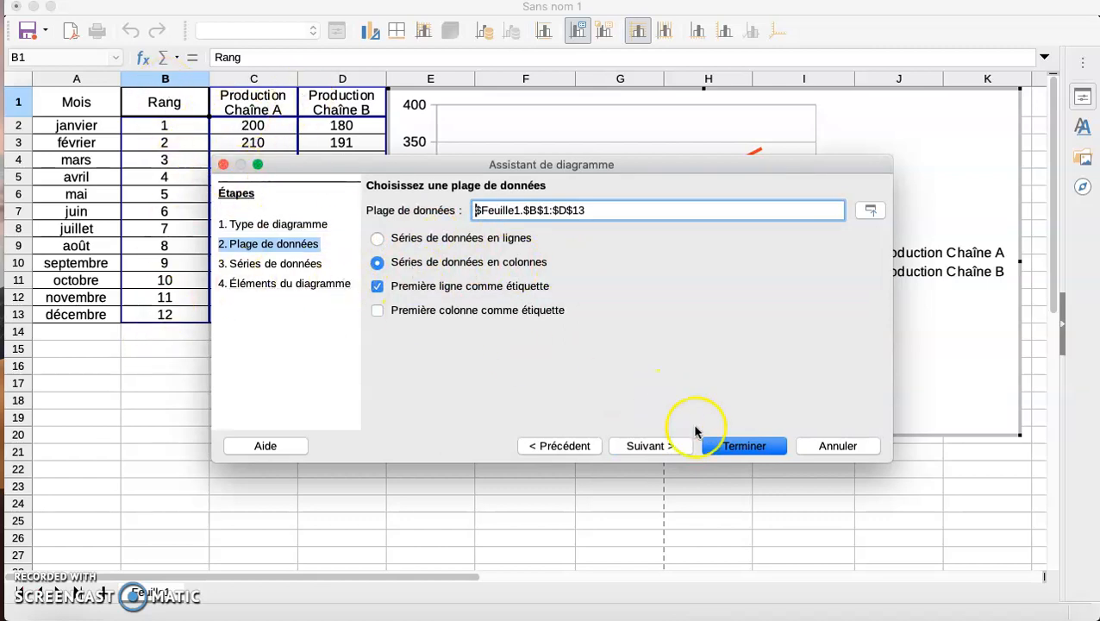
pyautogui.click(672, 448)
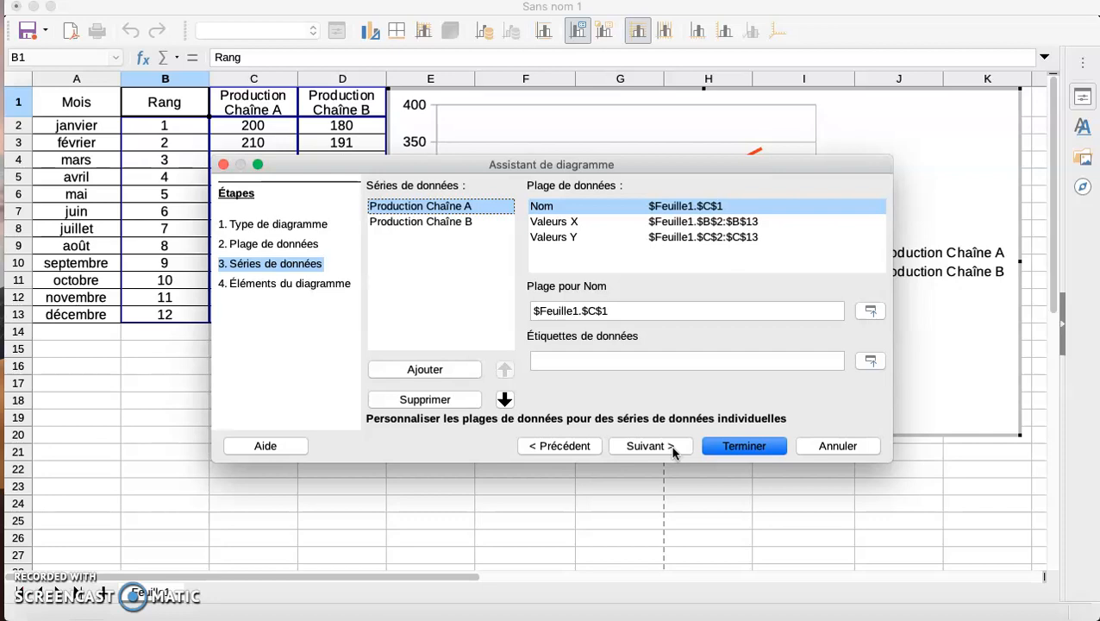
pyautogui.click(673, 450)
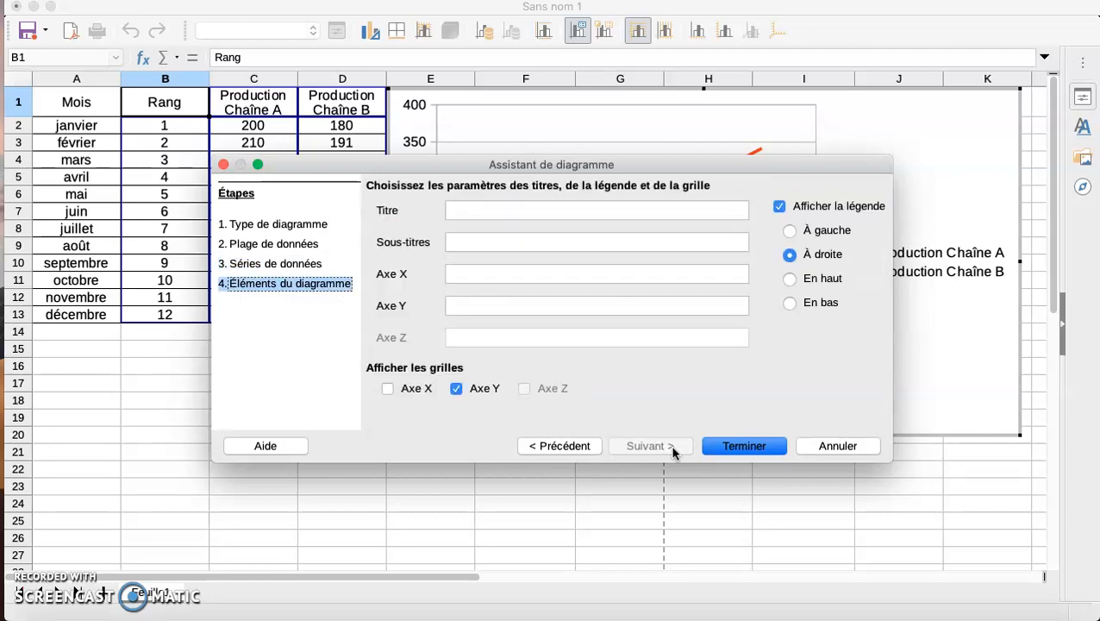
pyautogui.click(556, 274)
pyautogui.write('Rang (n)')
pyautogui.click(571, 312)
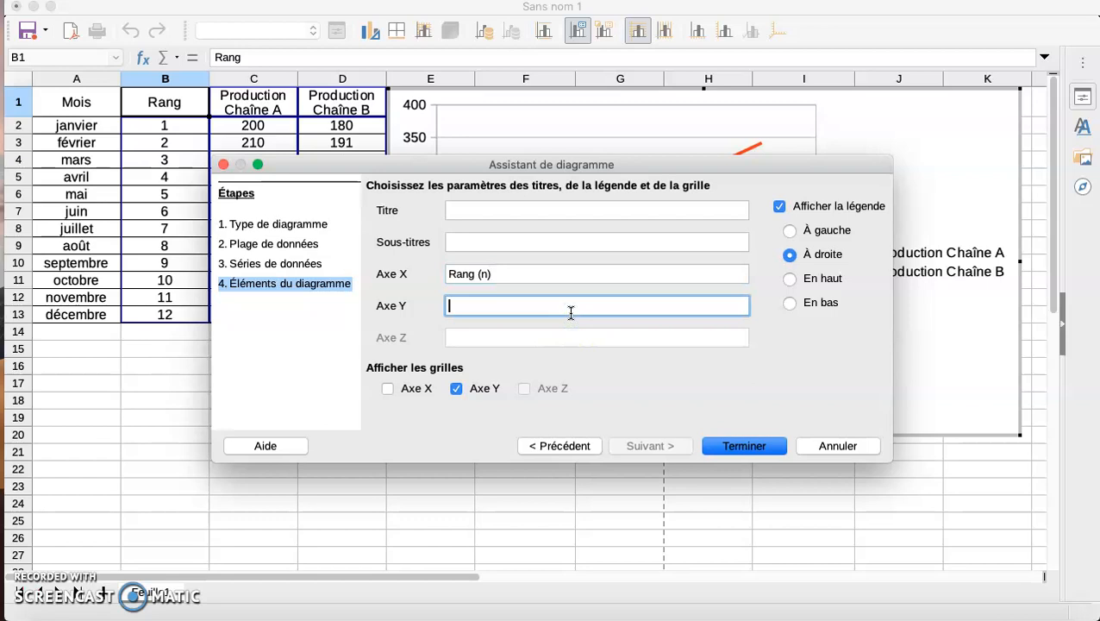
pyautogui.write("Nombre d'unité")
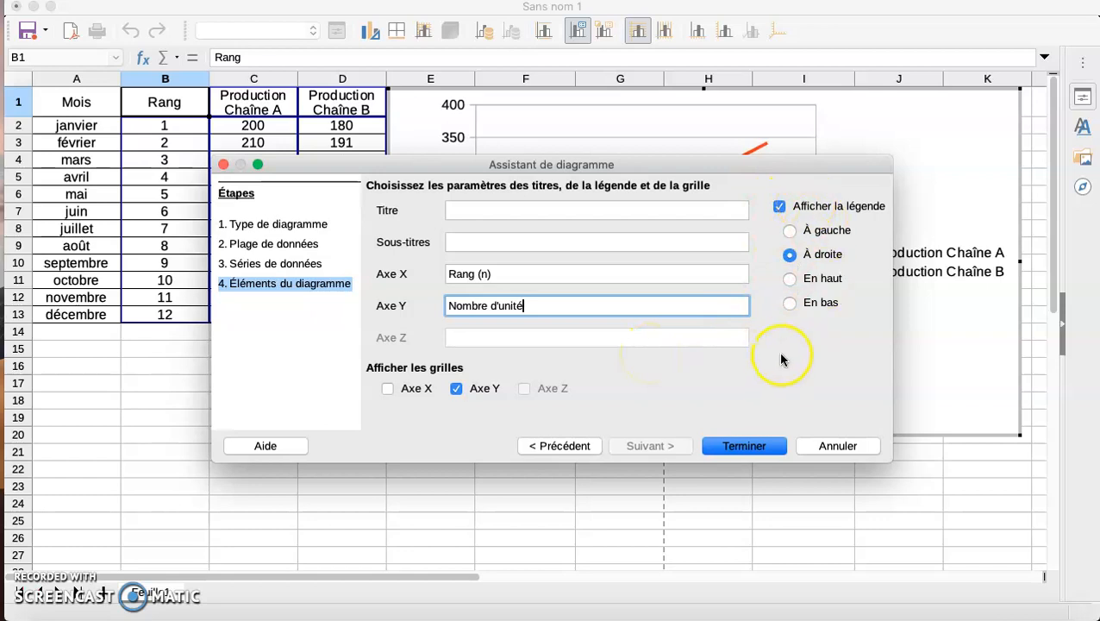
pyautogui.click(758, 446)
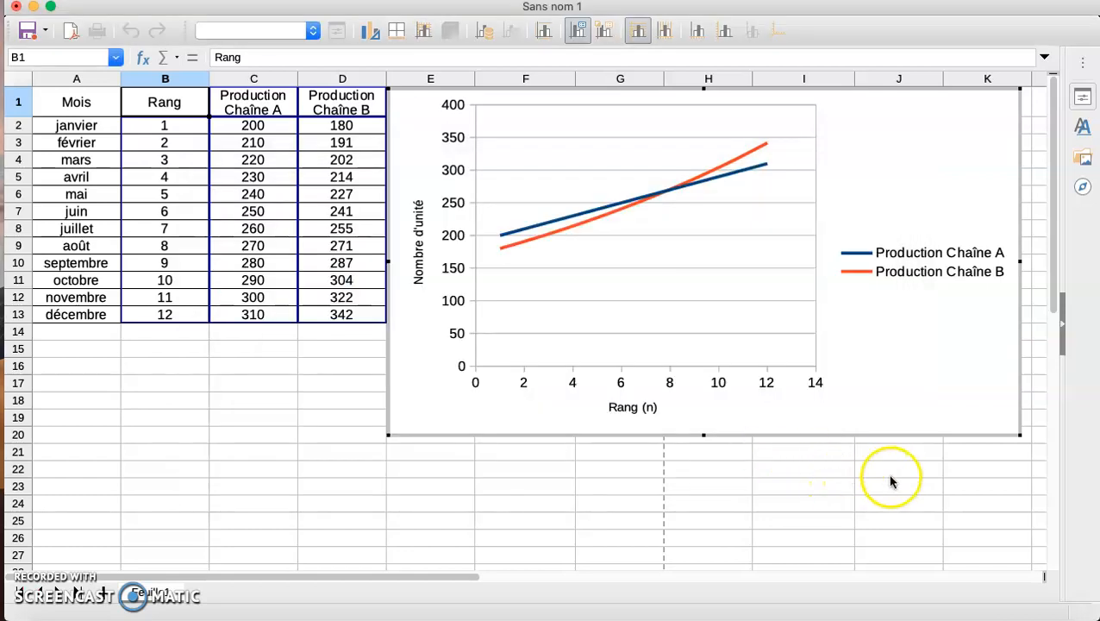
# - Move the chart down below the sheet heading so that its upper edge sits at about row 5
pyautogui.click(878, 491)
pyautogui.moveTo(884, 368); pyautogui.dragTo(879, 446)
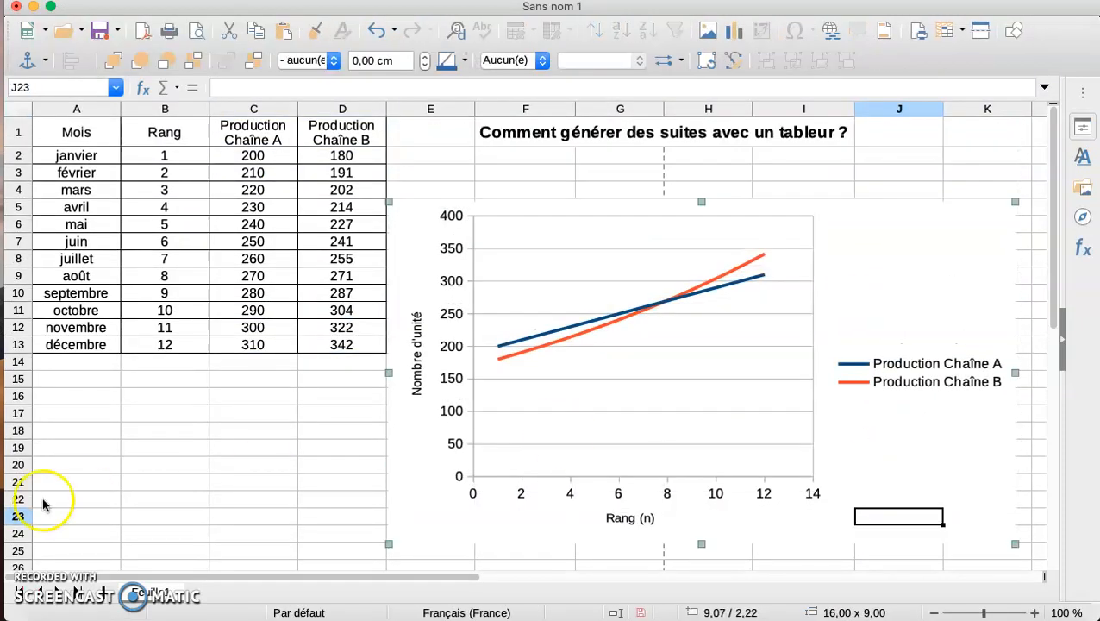
pyautogui.click(175, 448)
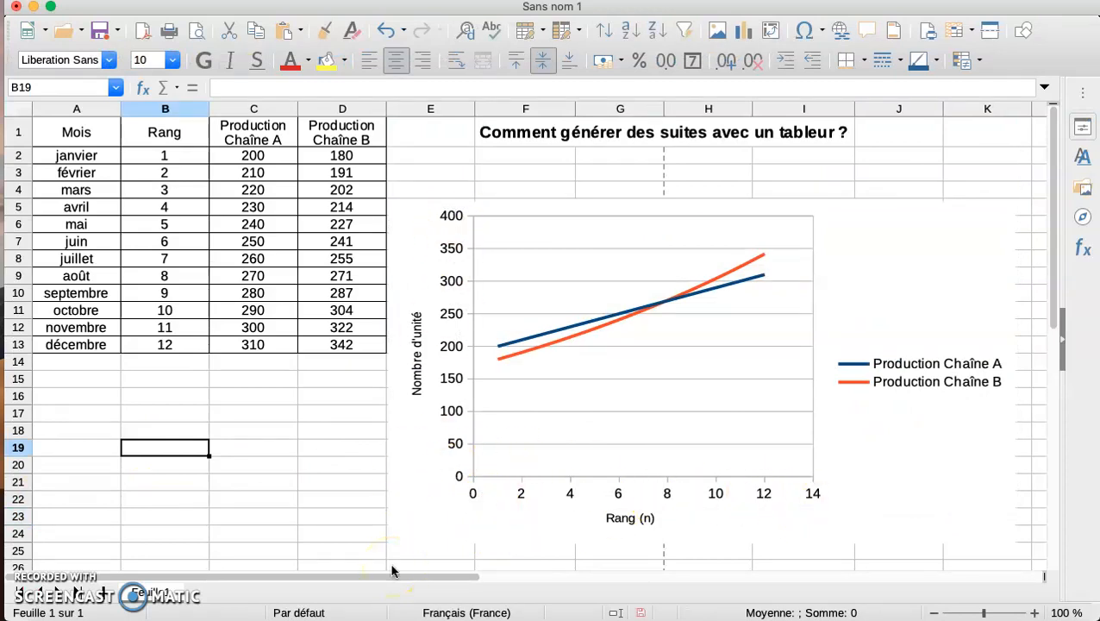
# - Correct the chart's Y axis title to "Nombre d'unités"
pyautogui.doubleClick(417, 375)
pyautogui.click(417, 328)
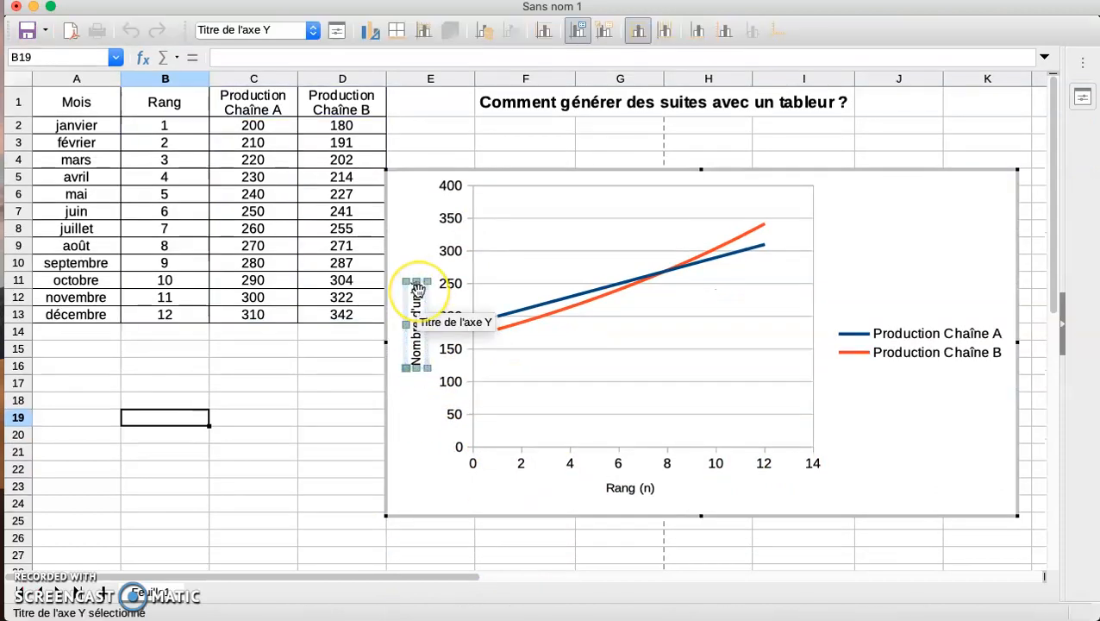
pyautogui.doubleClick(417, 290)
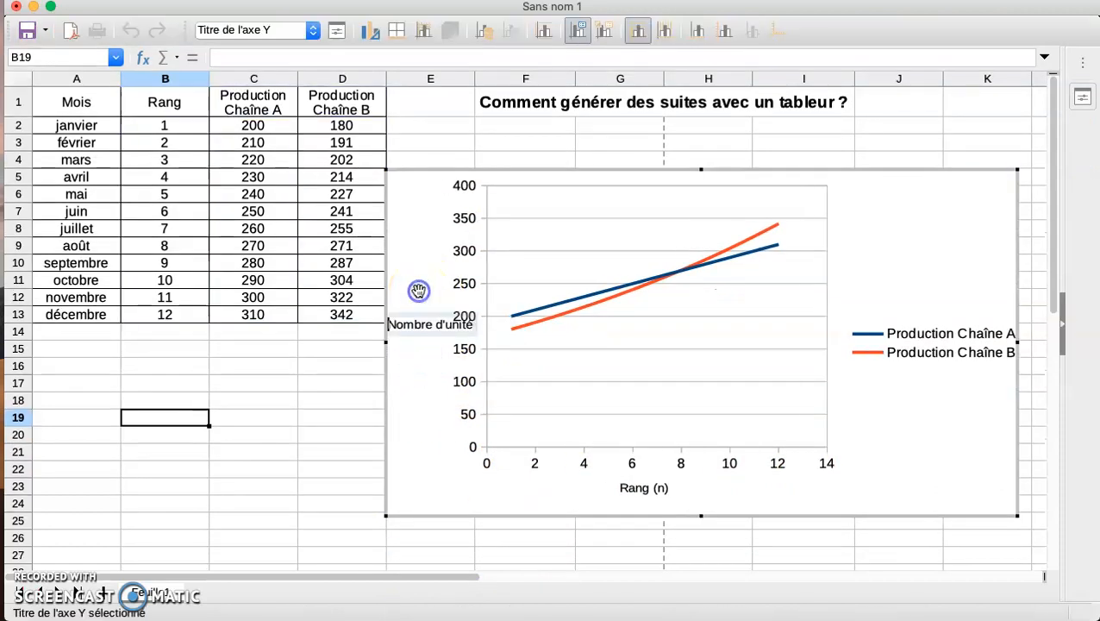
pyautogui.click(470, 326)
pyautogui.write('s')
pyautogui.click(319, 437)
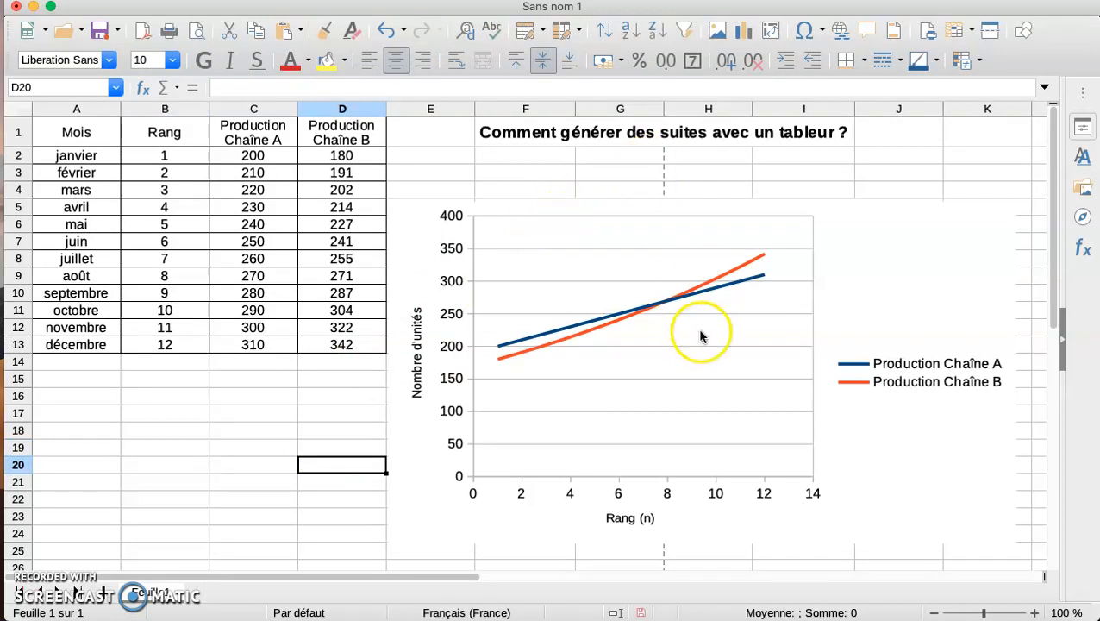
# - Add vertical gridlines to the production chart
pyautogui.click(841, 281)
pyautogui.doubleClick(840, 280)
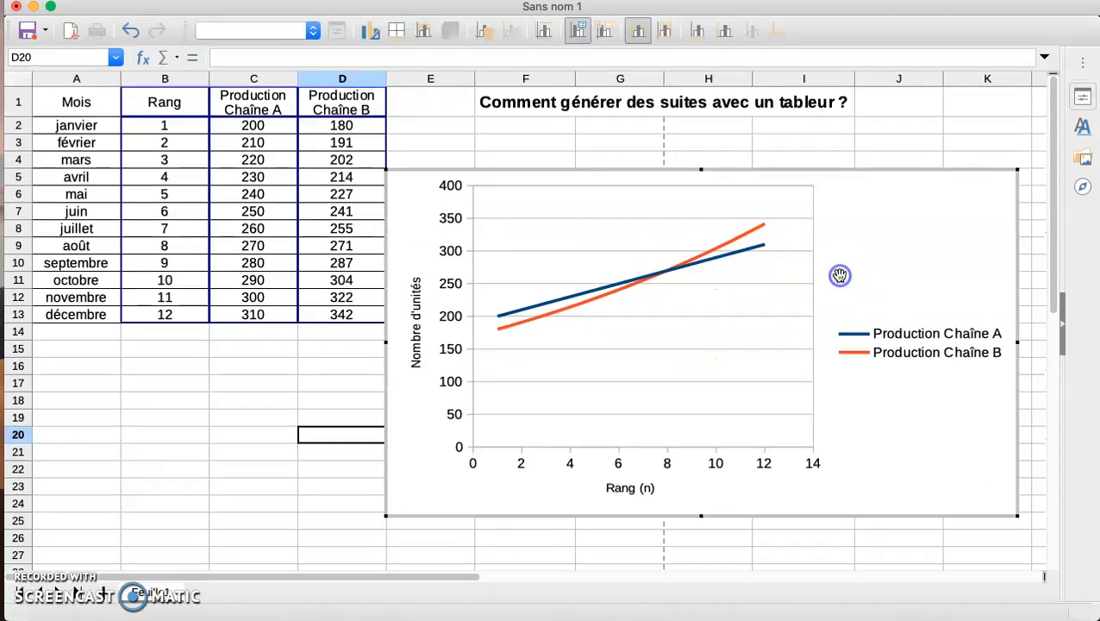
pyautogui.click(664, 33)
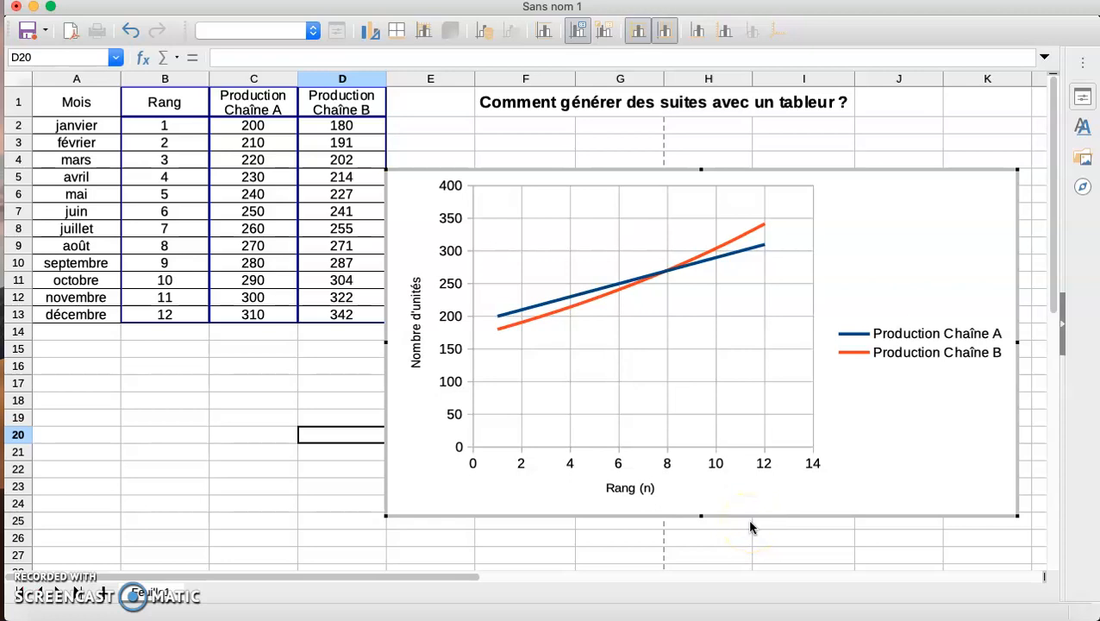
# - Set the X axis main interval (Intervalle principal) to 1 instead of automatic, and leave chart editing
pyautogui.doubleClick(694, 453)
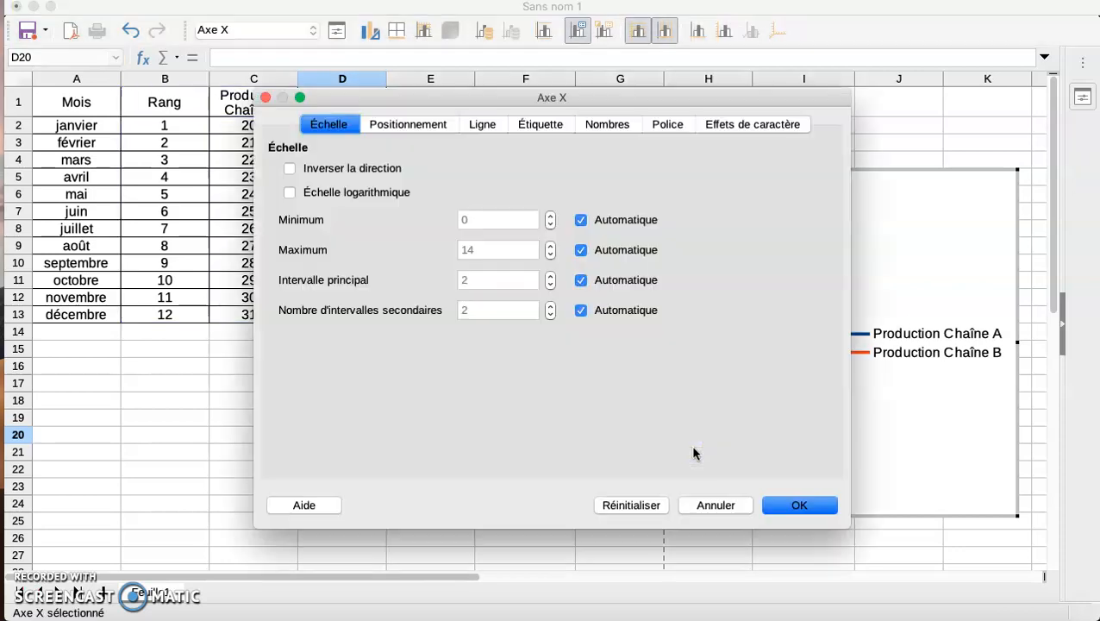
pyautogui.click(581, 279)
pyautogui.click(482, 279)
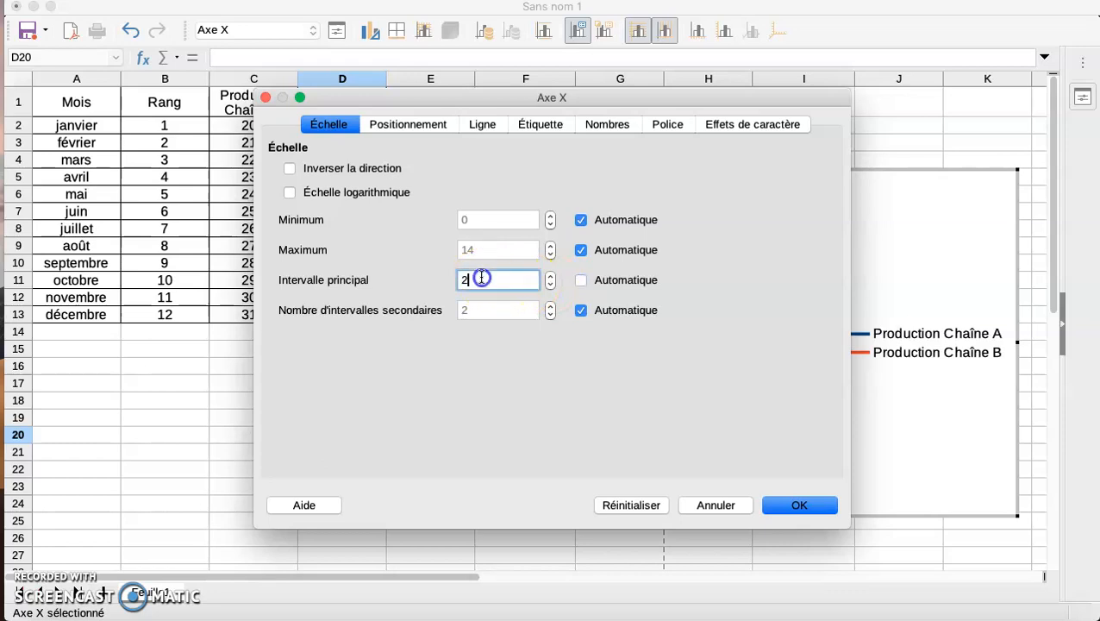
pyautogui.press('BackSpace')
pyautogui.write('1')
pyautogui.click(801, 505)
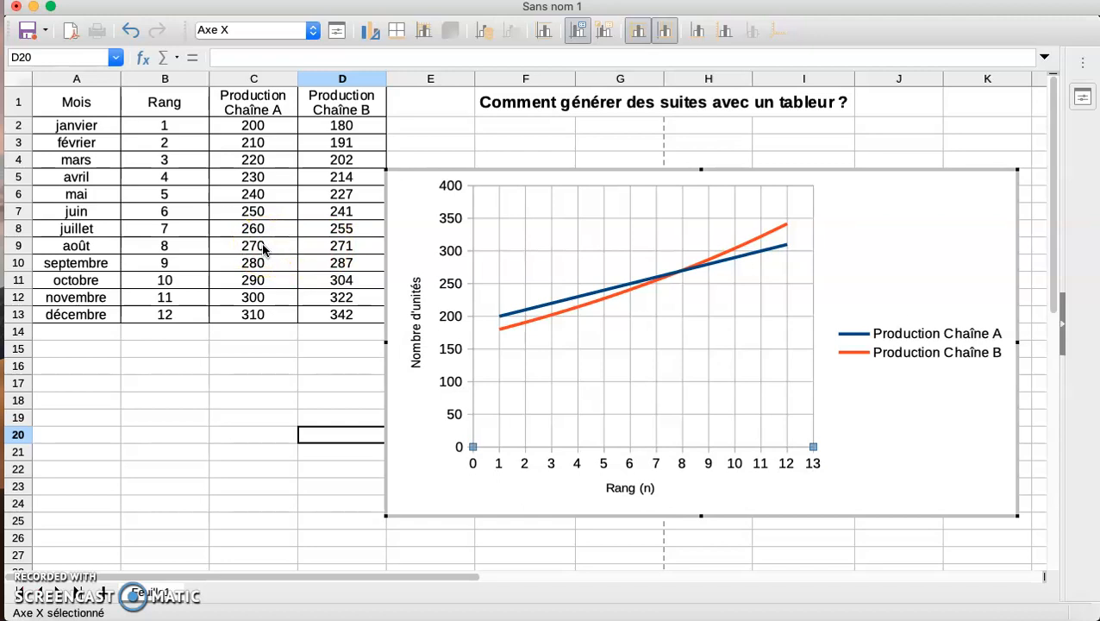
pyautogui.click(248, 366)
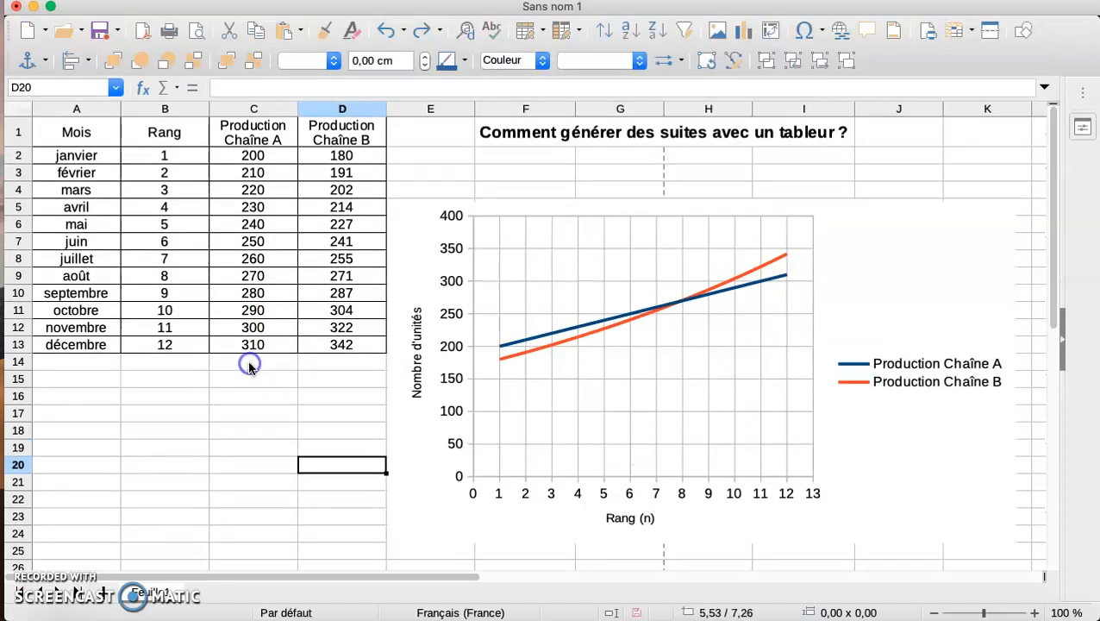